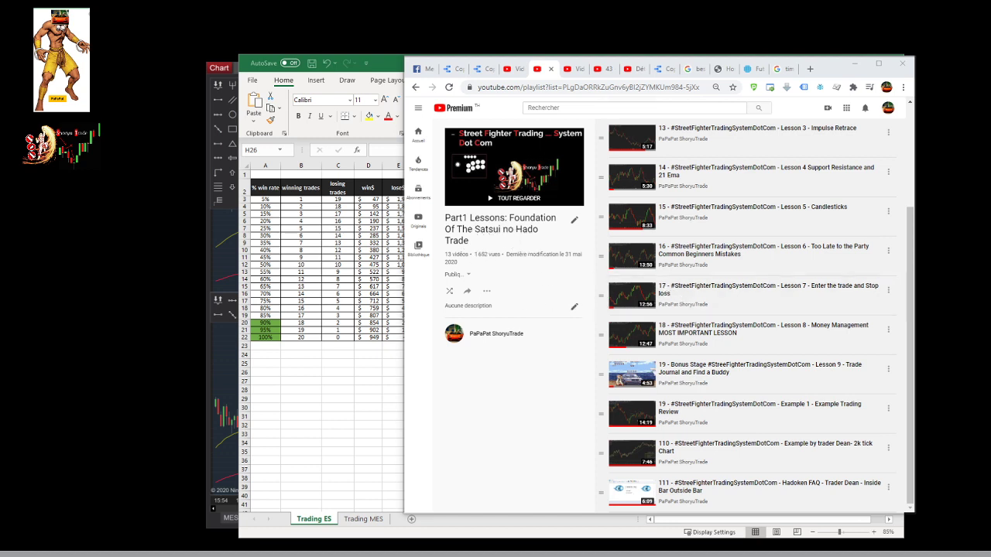
Look through the playlist's lessons, and switch to the trading_winrate workbook in Excel, slightly enlarging its window
scroll(690, 194, up, 3)
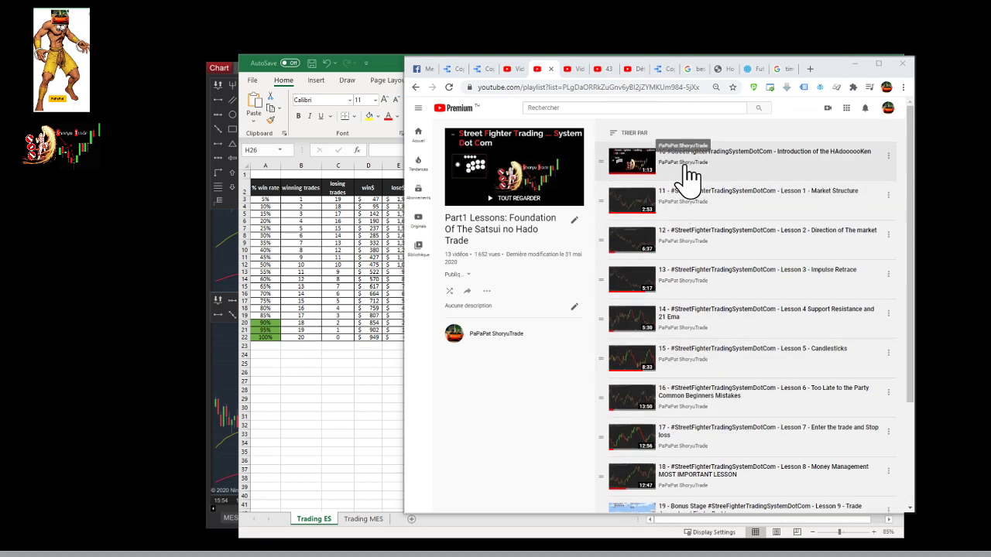
scroll(690, 178, down, 3)
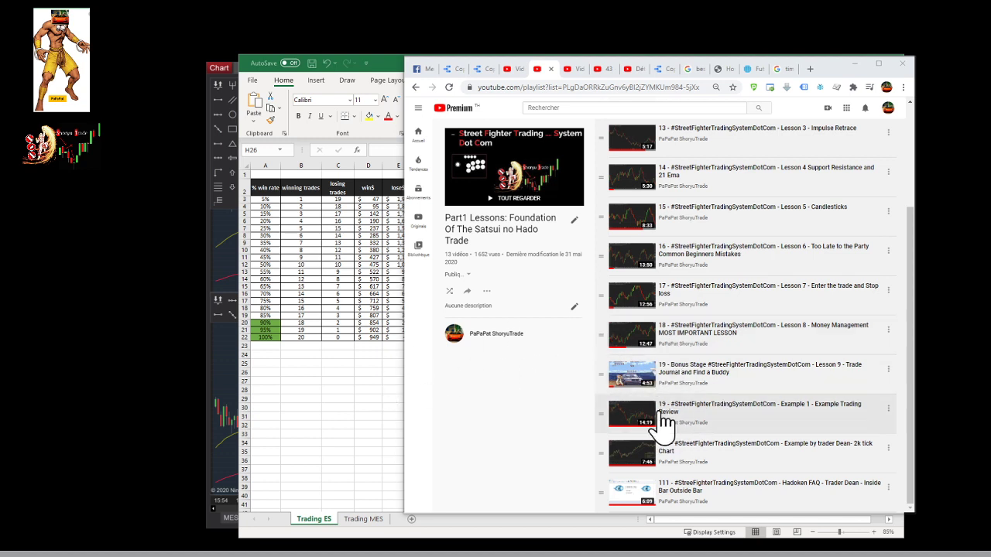
click(391, 387)
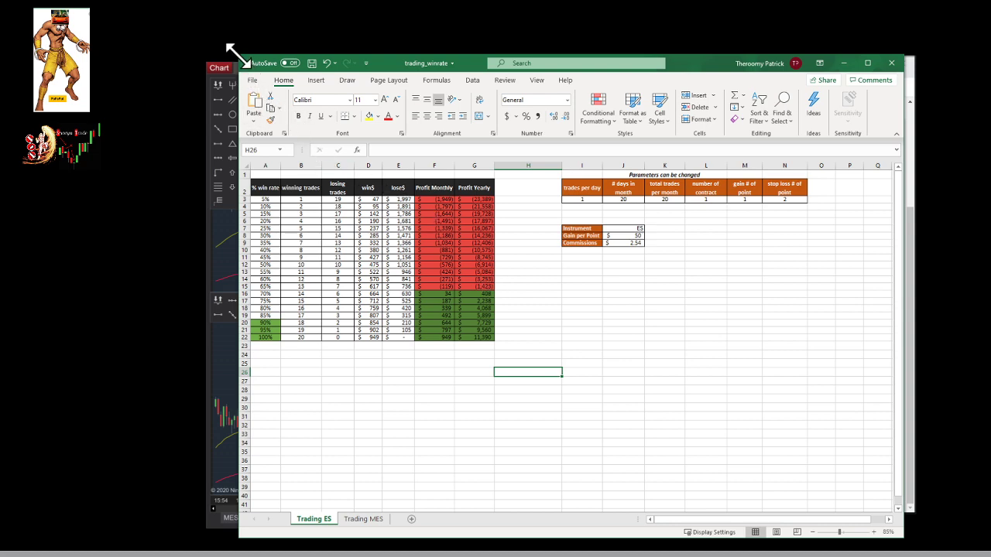
drag(232, 48, 216, 51)
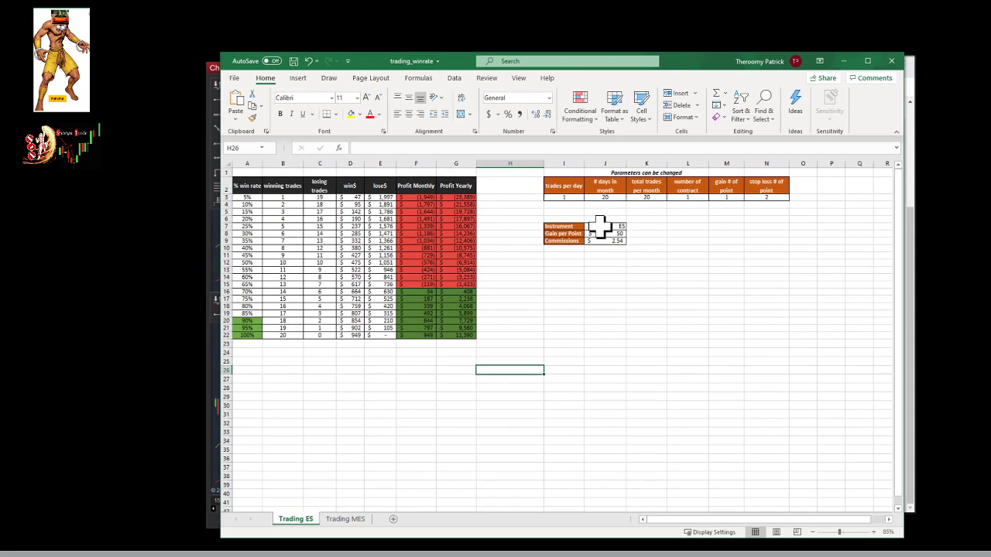
Examine the gain and stop loss parameters and the 70% and 90% win rate rows across to monthly profit
click(736, 198)
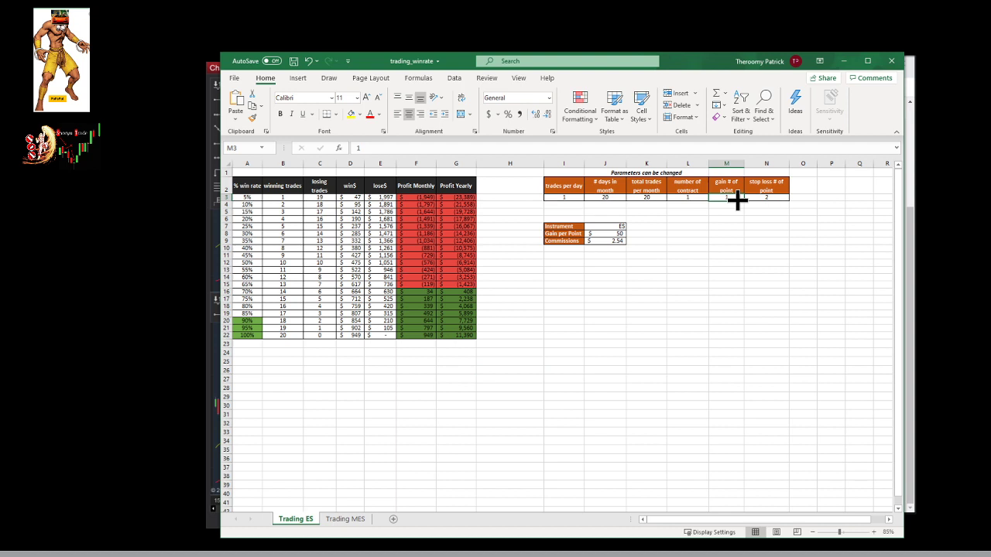
click(760, 197)
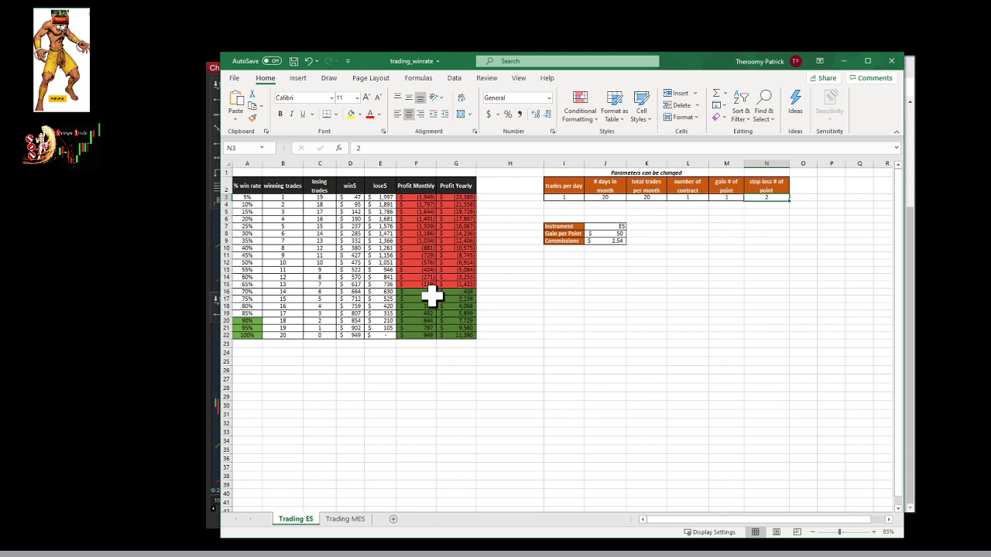
drag(254, 290, 422, 293)
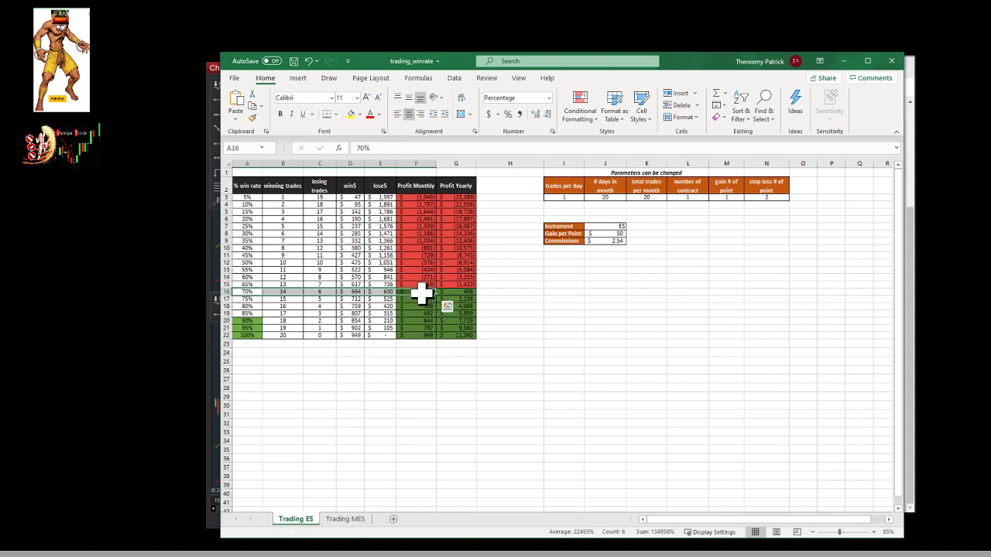
click(422, 292)
key(ctrl+z)
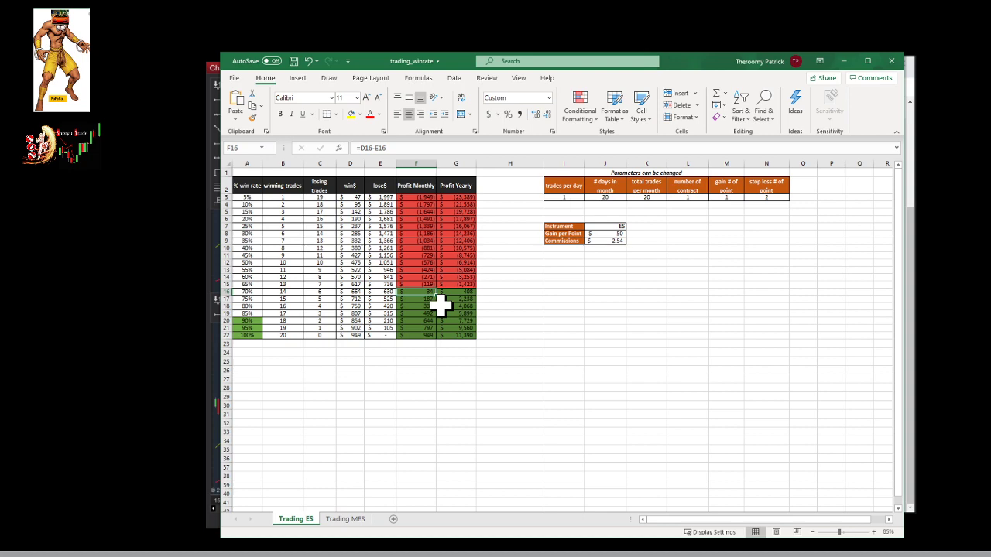
drag(248, 320, 424, 324)
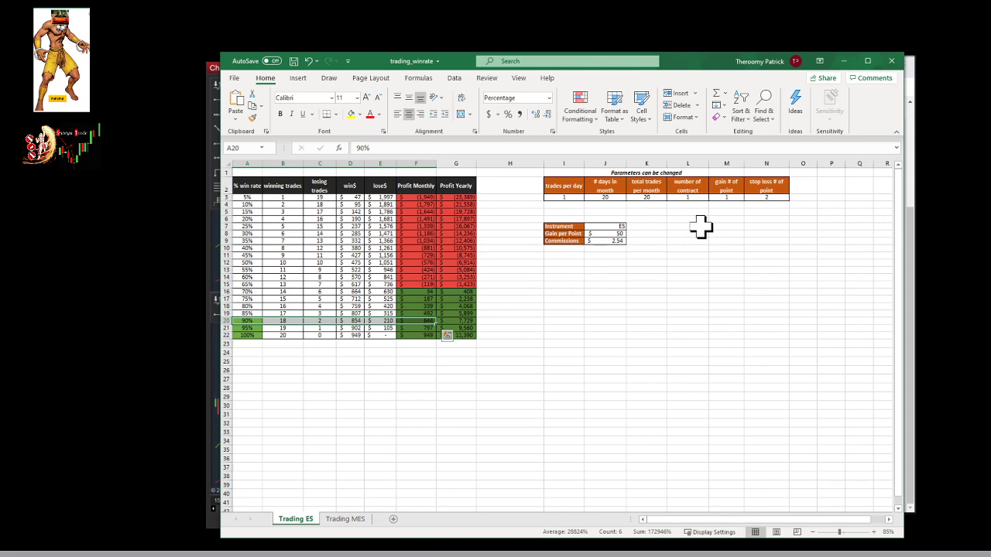
Set the stop loss number of points to 6 in the Trading ES parameters
click(757, 198)
text(6)
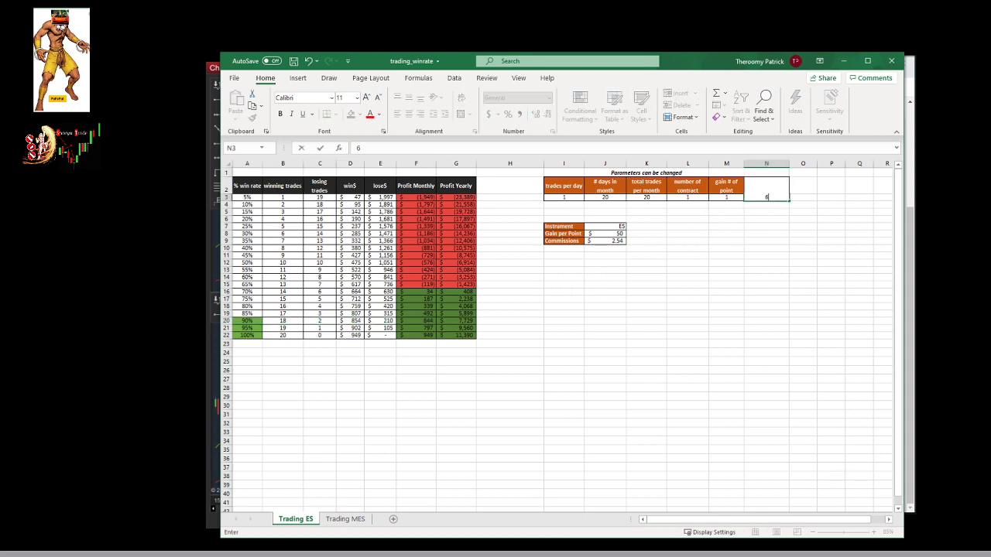
key(Return)
click(732, 198)
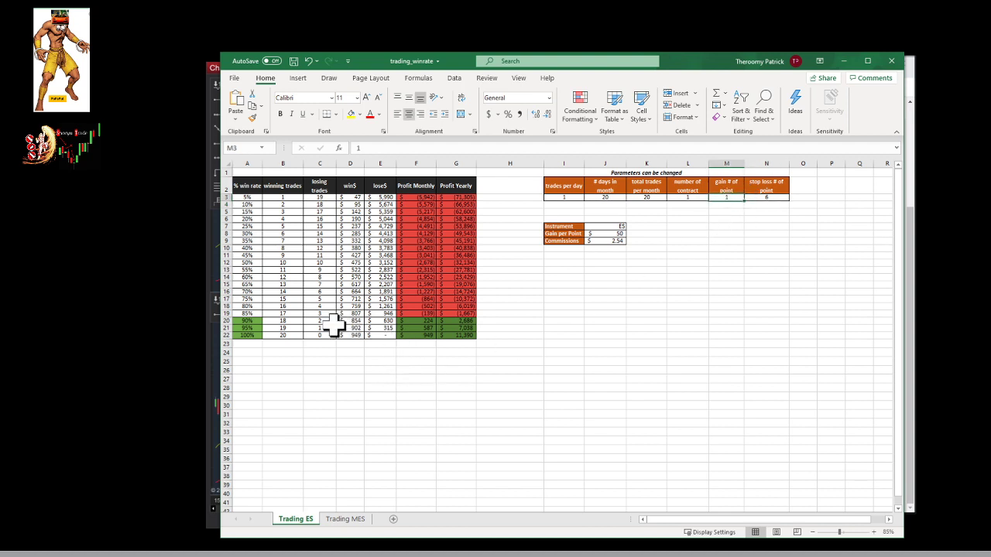
Examine the 90% to 100% win rate rows, focusing on the monthly profit at 90%
drag(256, 321, 415, 336)
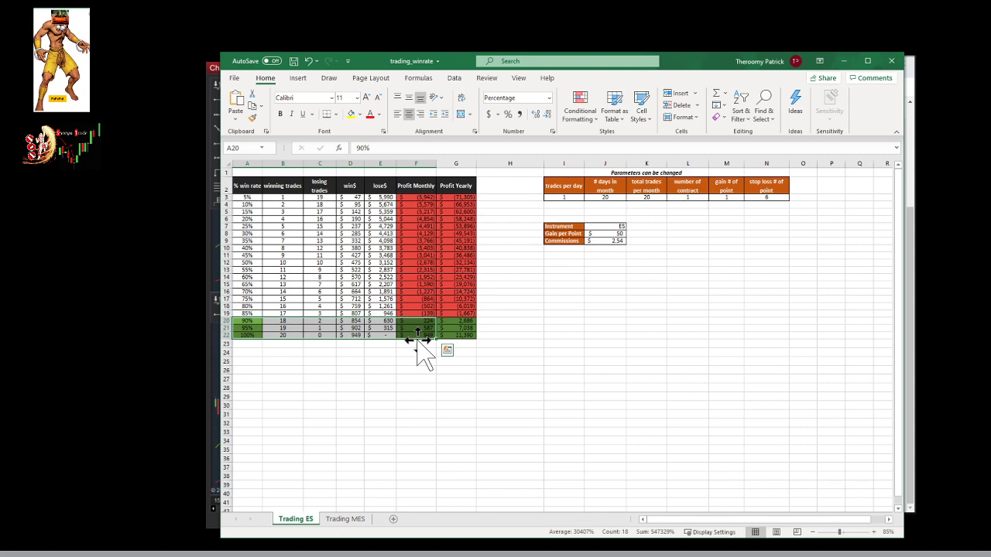
click(245, 320)
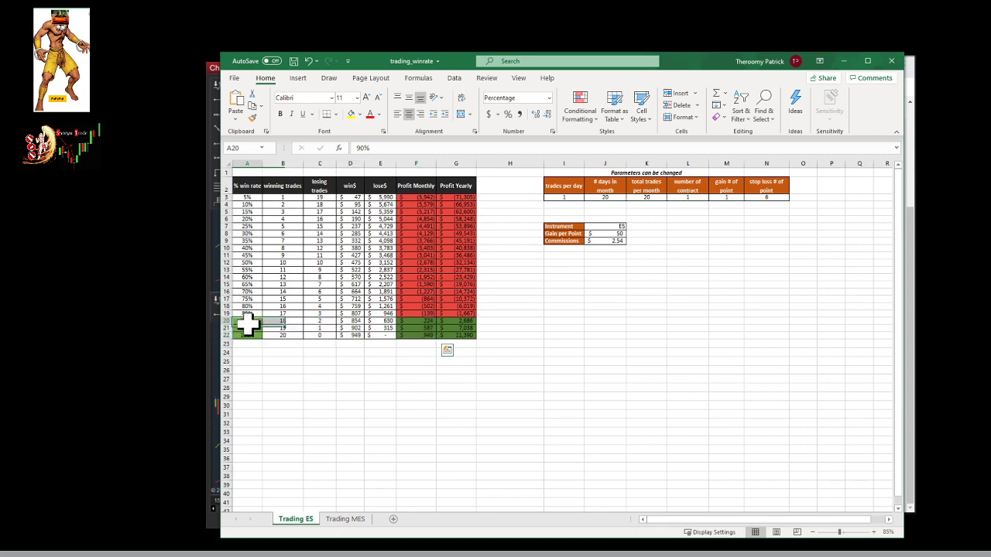
click(429, 321)
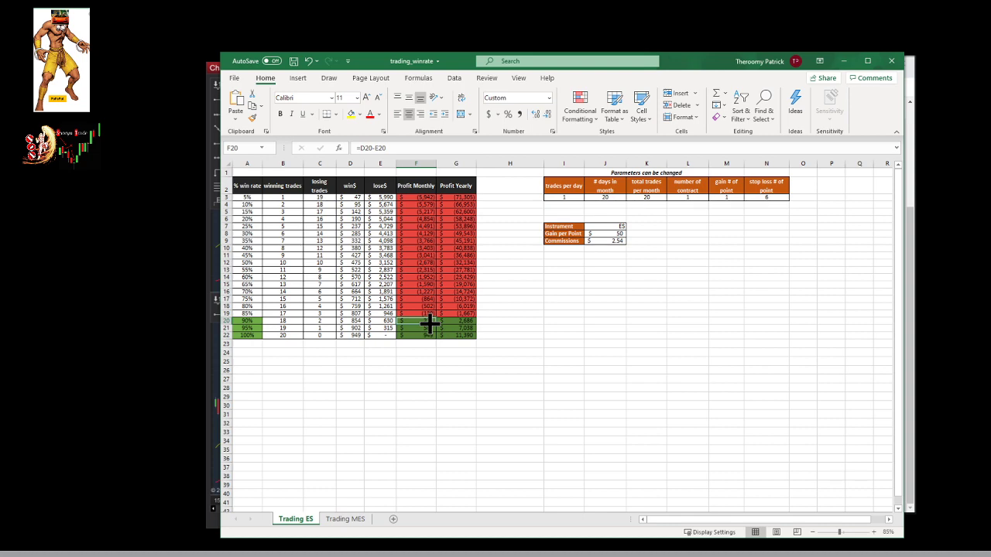
click(559, 328)
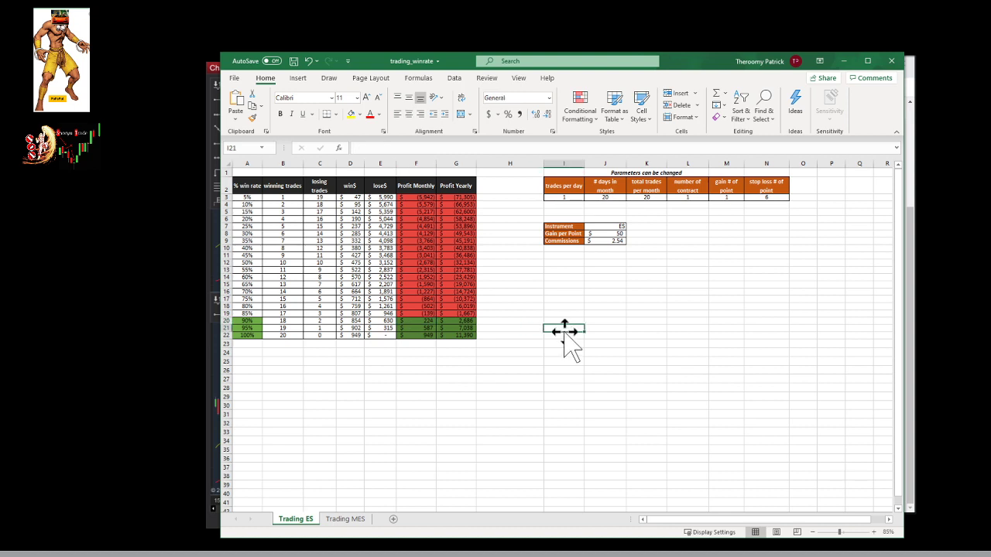
text(1.5)
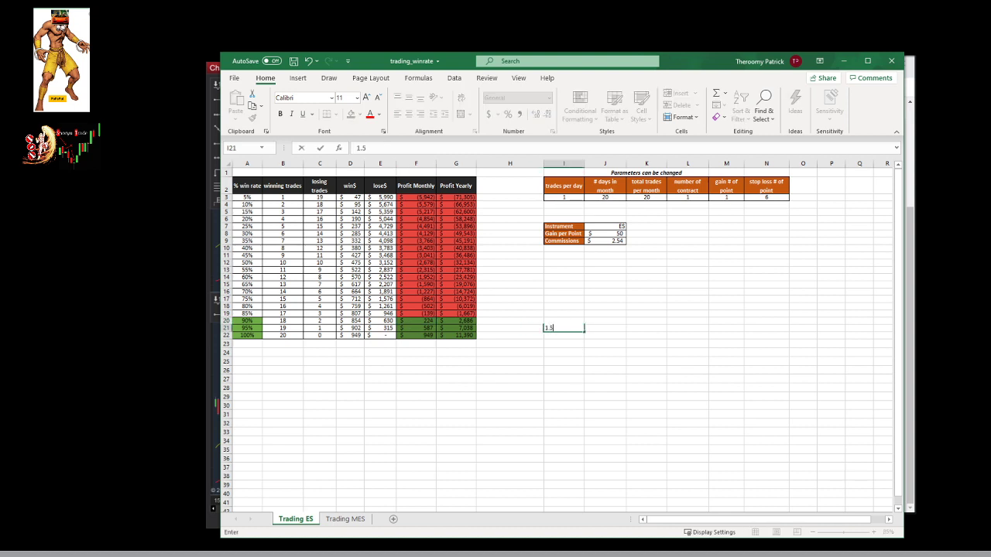
key(ctrl+Return)
key(Right)
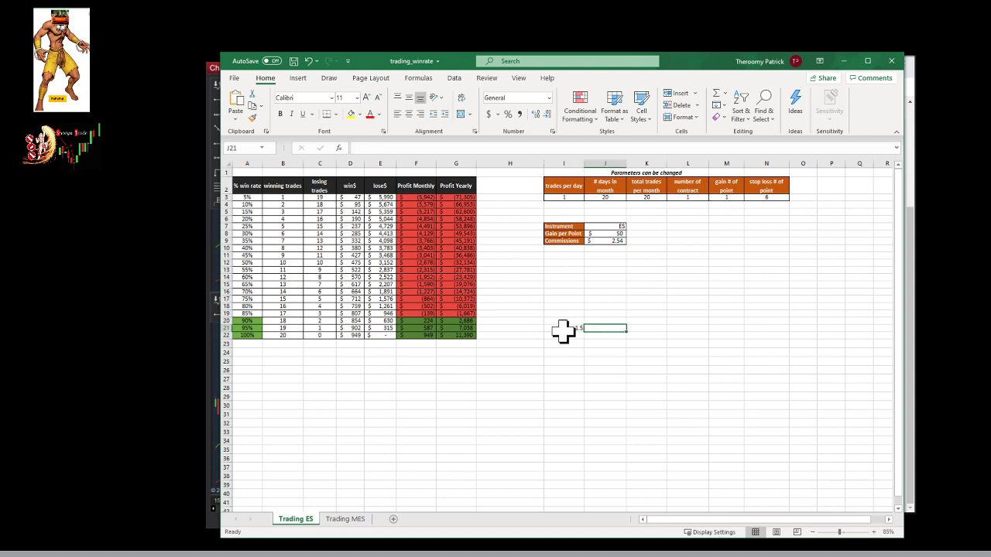
Enter 3 in the empty cell I21 and 1.5 in J21 beside it as scratch values
click(563, 332)
text(3)
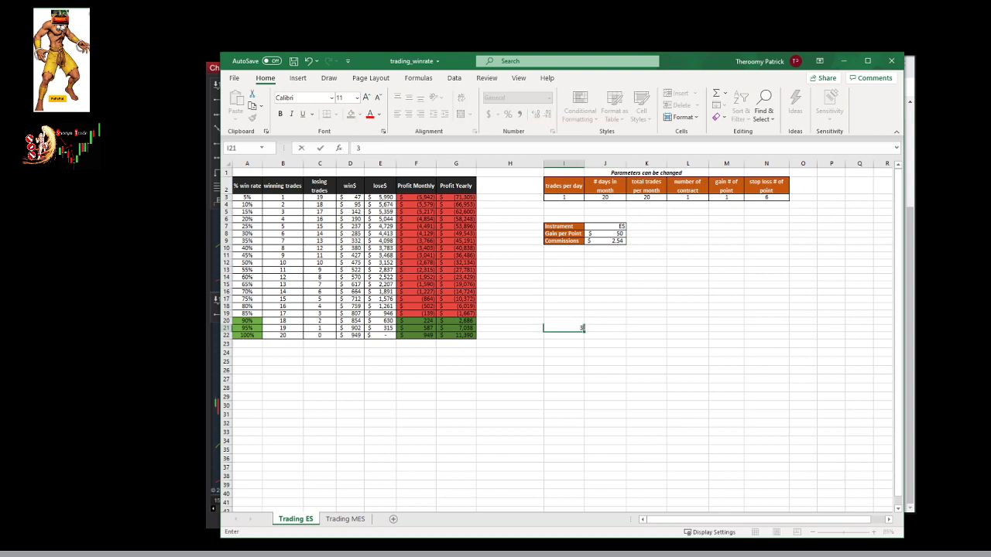
key(ctrl+Return)
key(Right)
text(1.5)
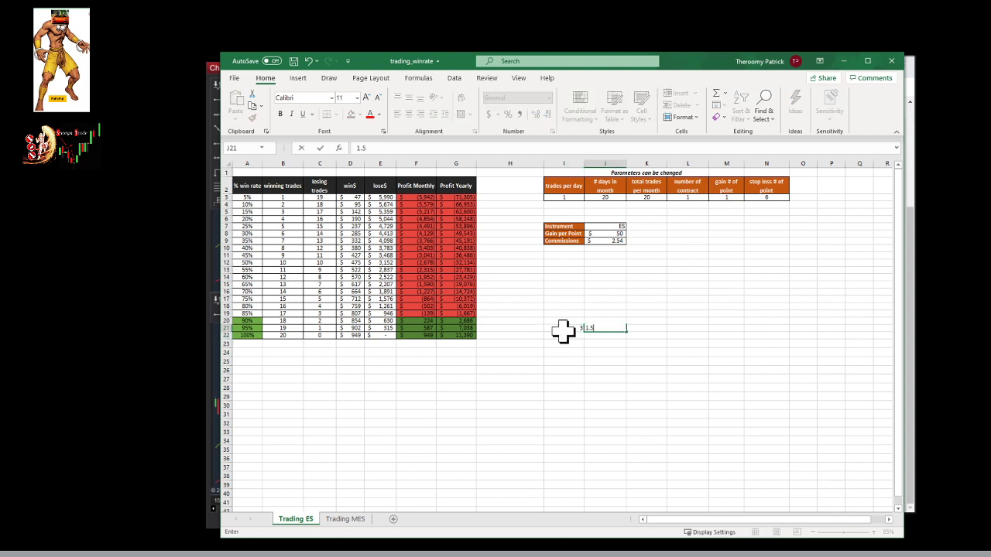
key(ctrl+Return)
Label the scratch value 1.5 as "reward" in cell J20 directly above it
key(Up)
text(reward)
key(Return)
key(Left)
key(Up)
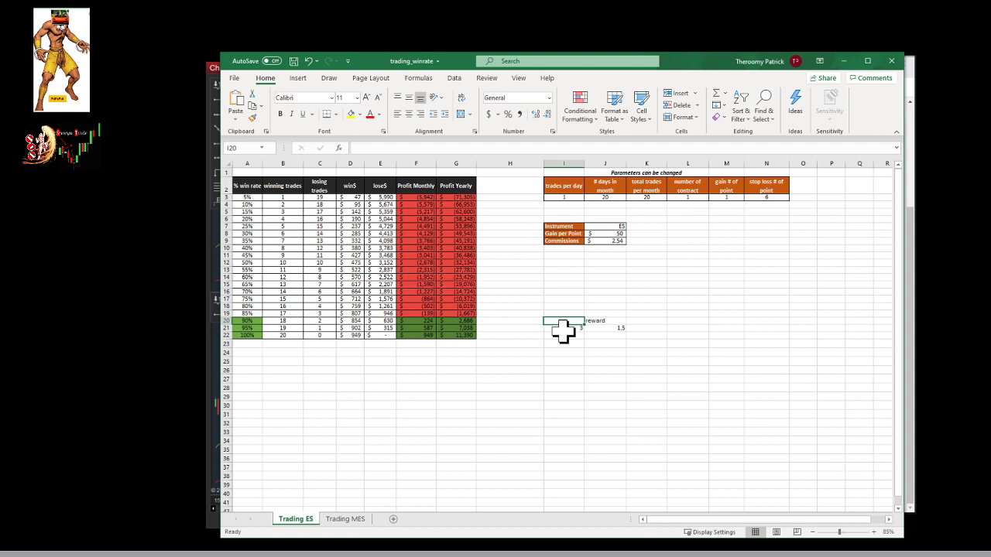
Check the 70% win rate row and set the stop loss number of points to 2
click(242, 293)
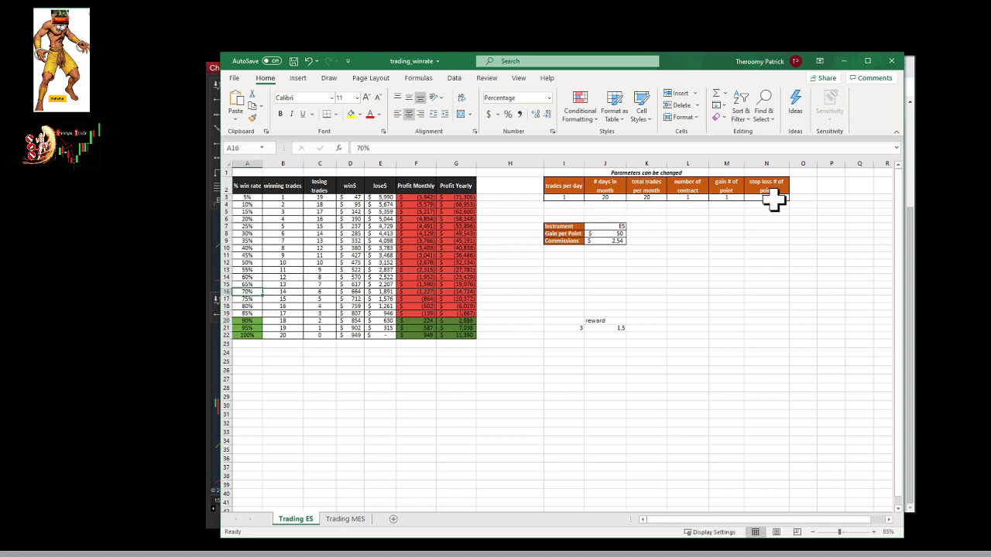
click(771, 198)
text(2)
key(Return)
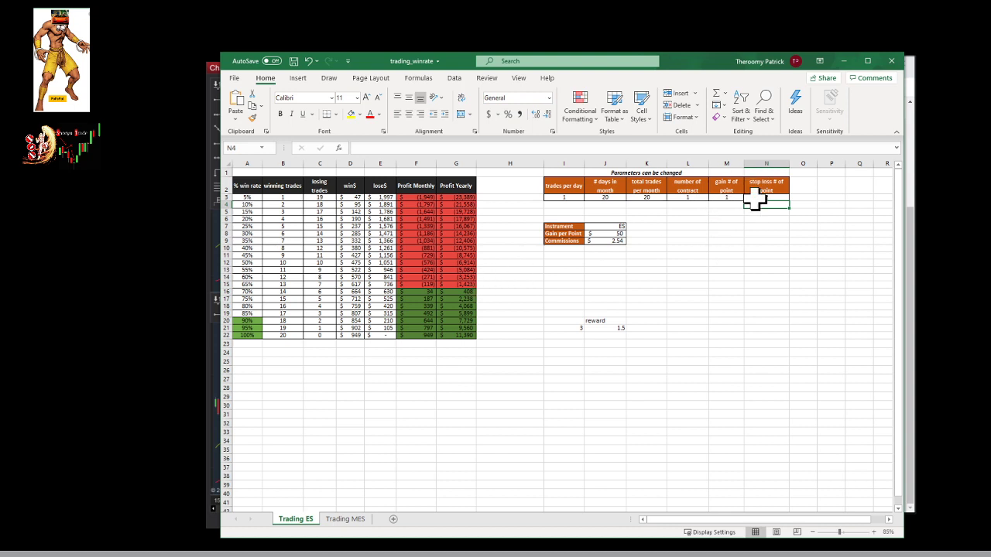
Set the gain to 1.5 points and the stop loss to 3 points, and select the 70% to 100% win rates
click(728, 197)
text(1.)
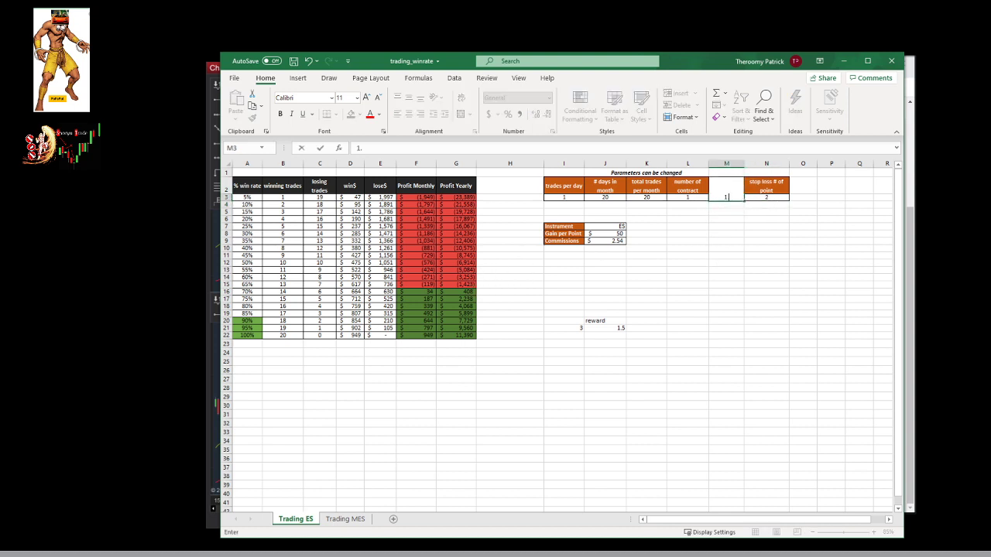
text(5)
key(Tab)
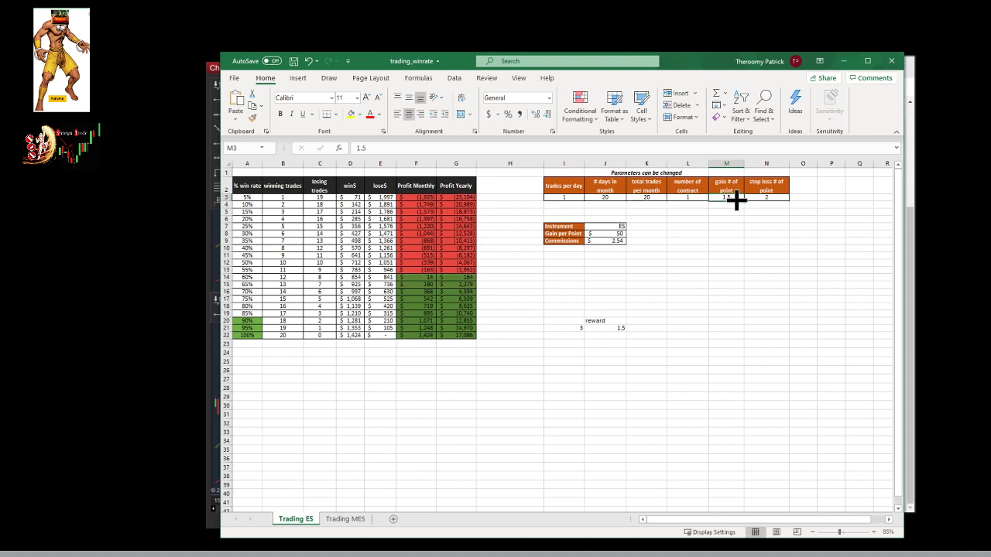
text(3)
key(Return)
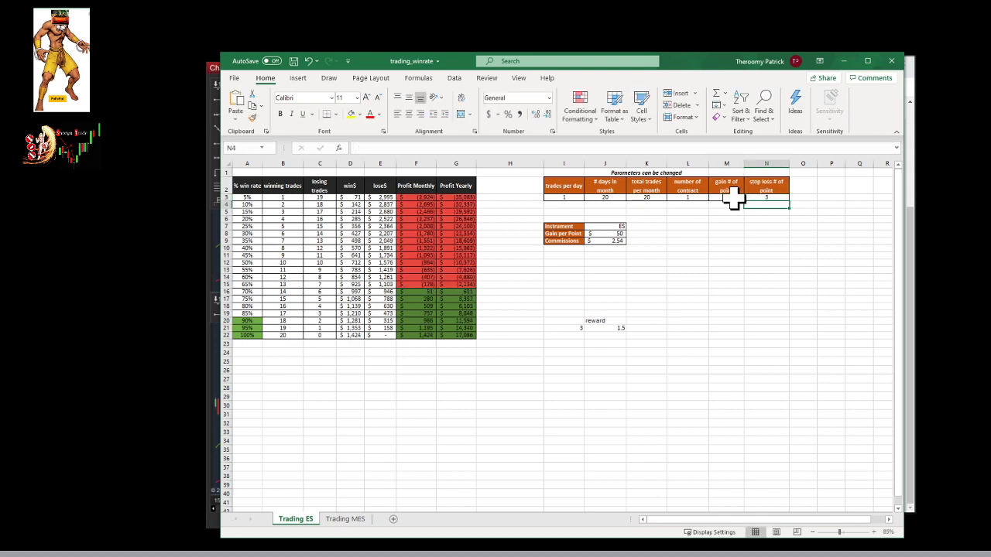
click(728, 199)
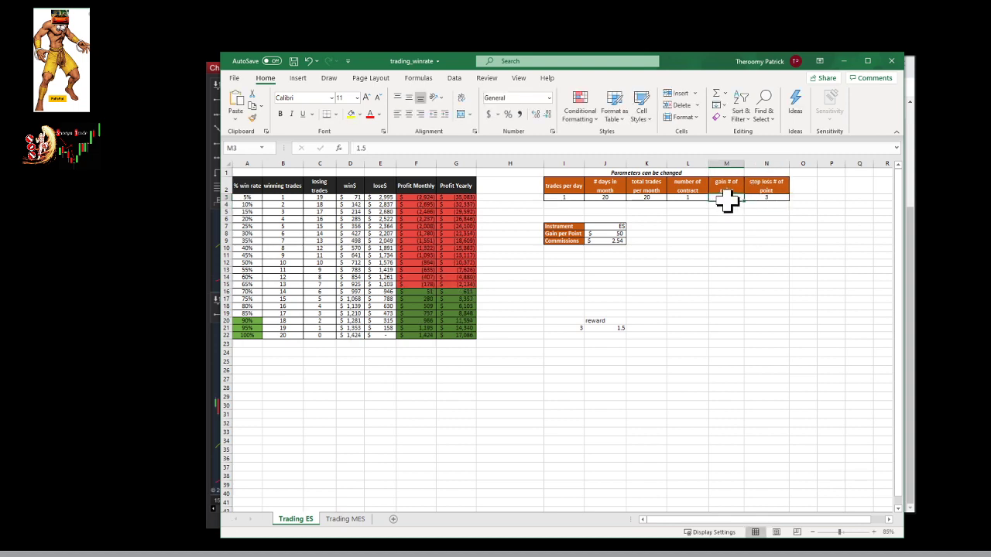
drag(248, 292, 252, 338)
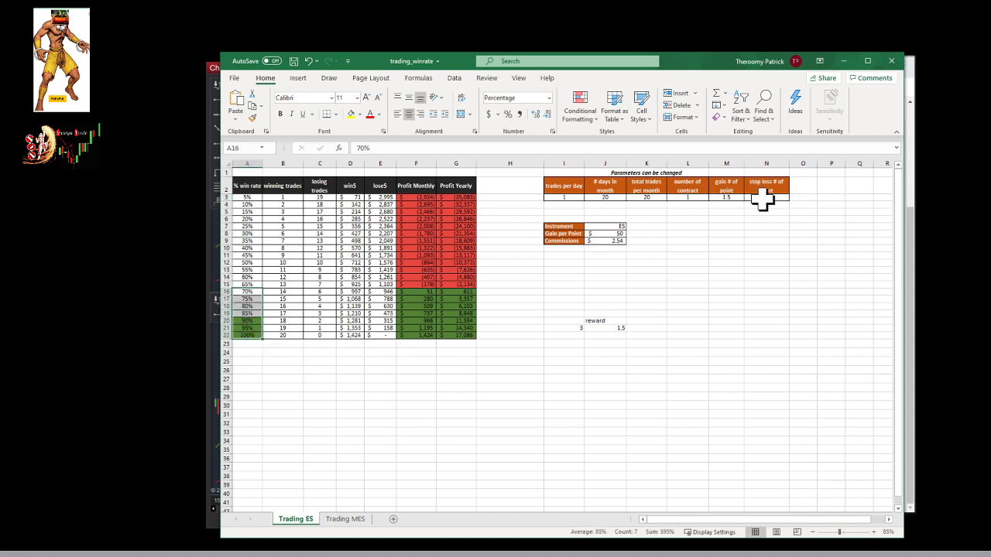
Clear the scratch values and the "reward" label from cells I20:J21
click(619, 321)
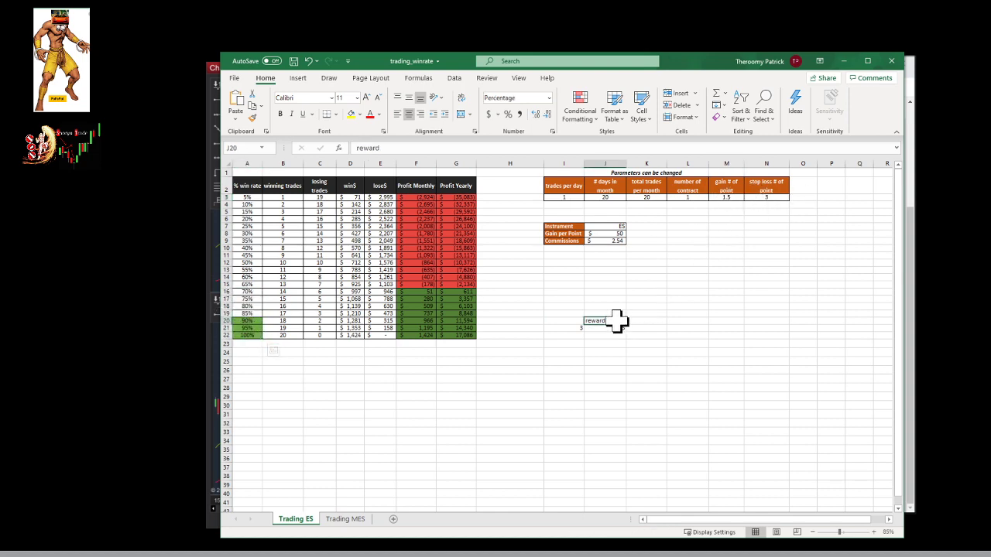
drag(616, 322, 580, 329)
key(Delete)
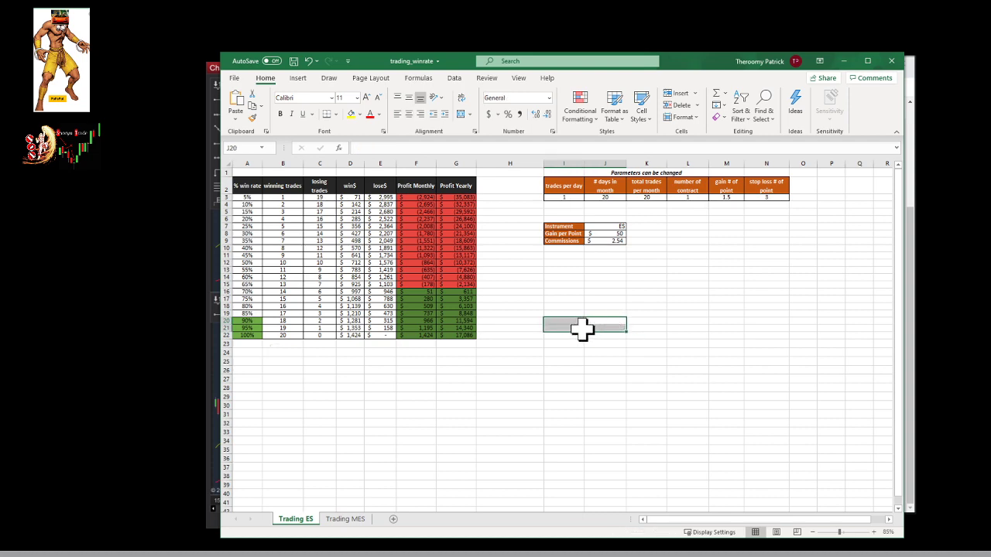
Set the gain to 1 point and the stop loss to 2 points
click(726, 198)
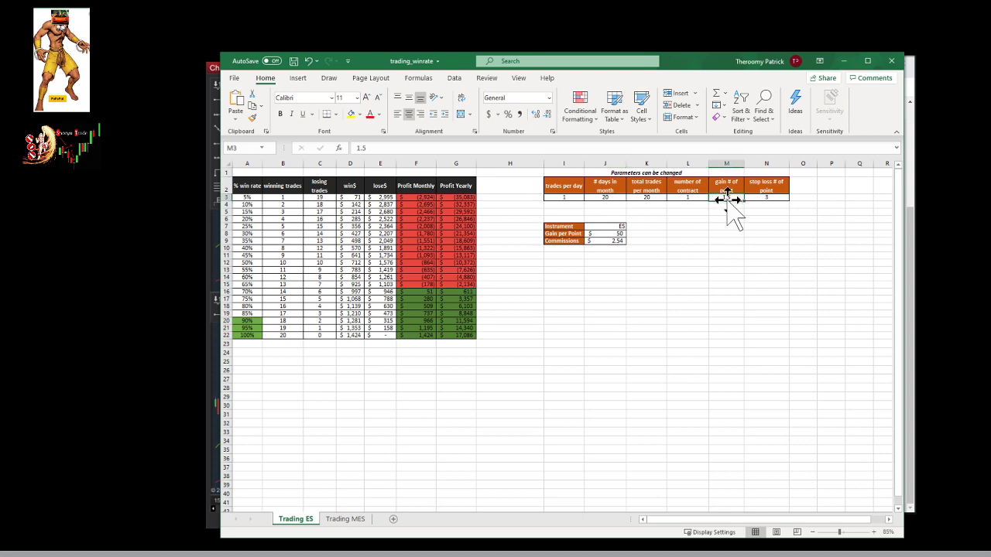
text(1)
key(Tab)
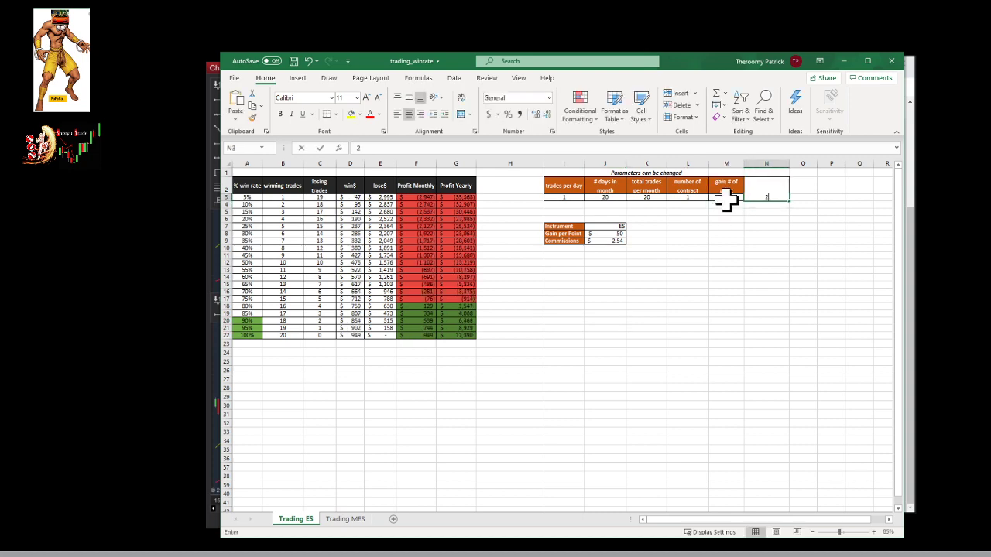
text(2)
key(Left)
key(Left)
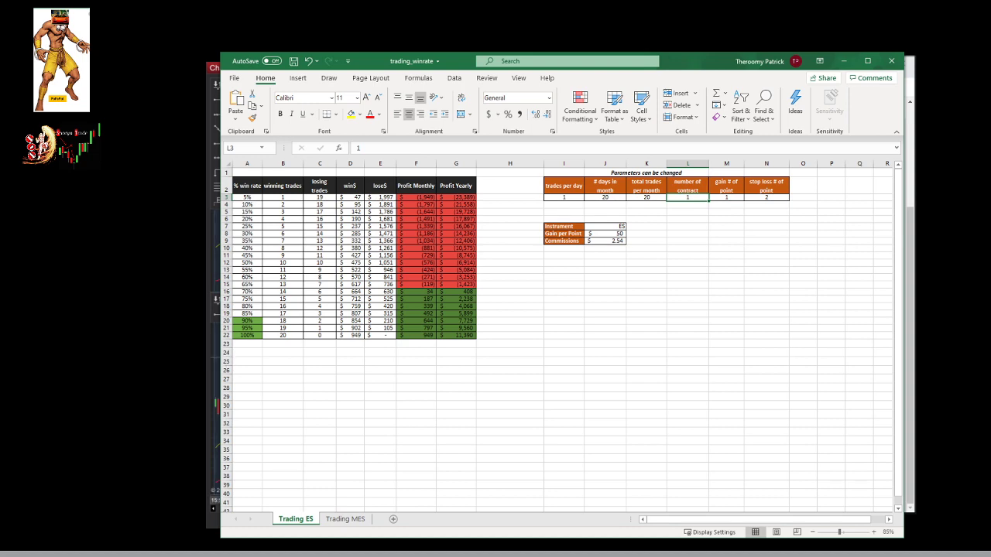
Switch to the NinjaTrader ES 06-20 chart, expand the 2000 tick panel over the lower one, and compress its price scale
click(213, 294)
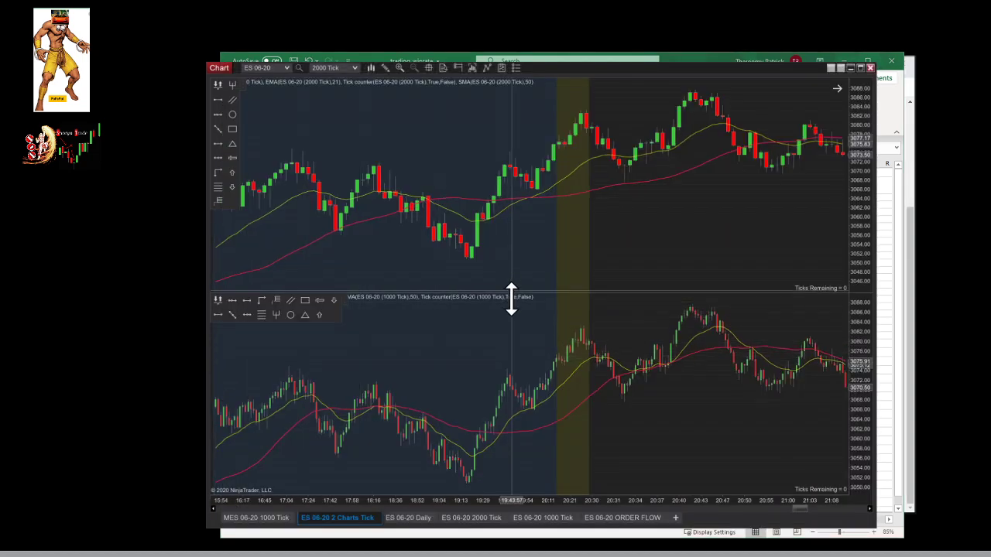
drag(511, 297, 504, 508)
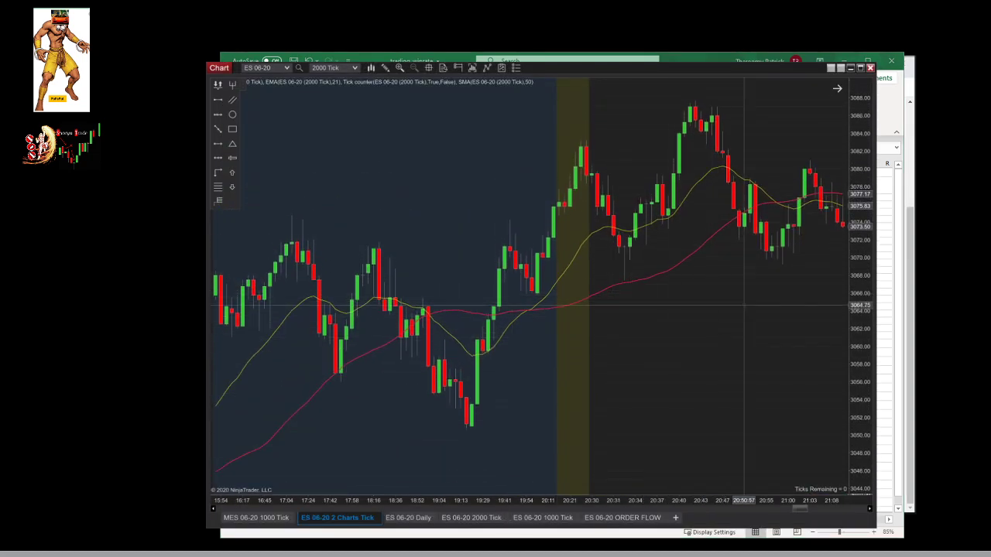
drag(854, 139, 857, 245)
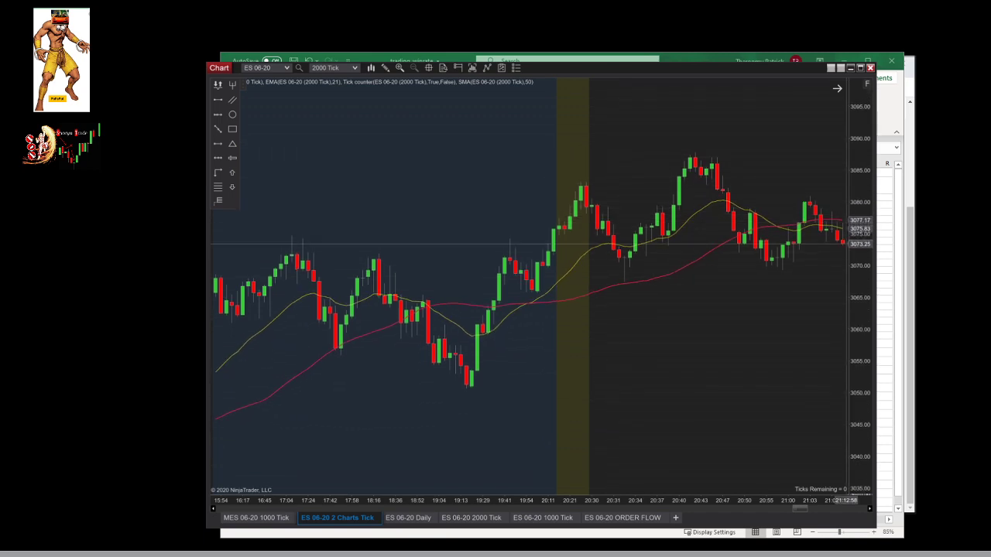
Bring the 1000 tick panel back beneath the 2000 tick panel to compare both charts over the evening session
drag(732, 357, 549, 360)
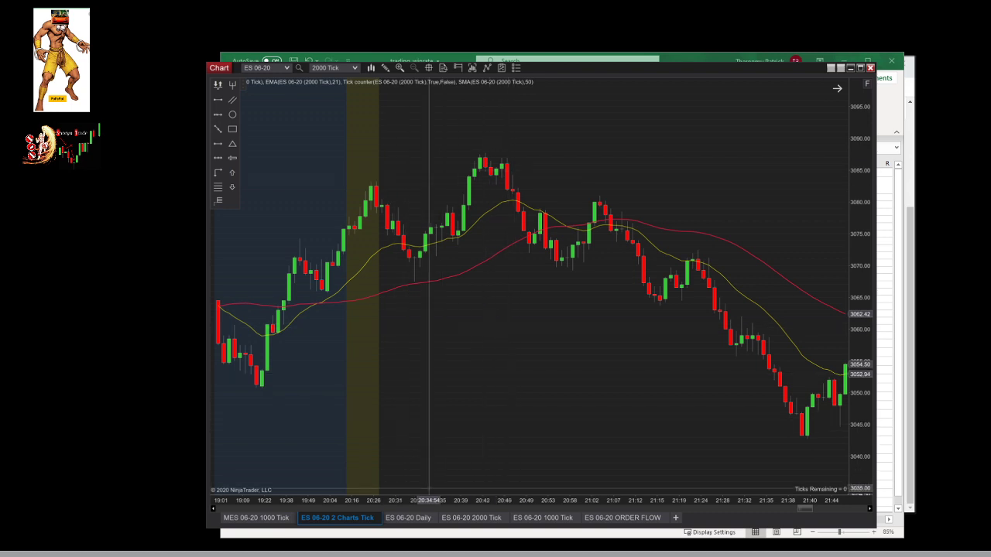
drag(431, 491, 453, 283)
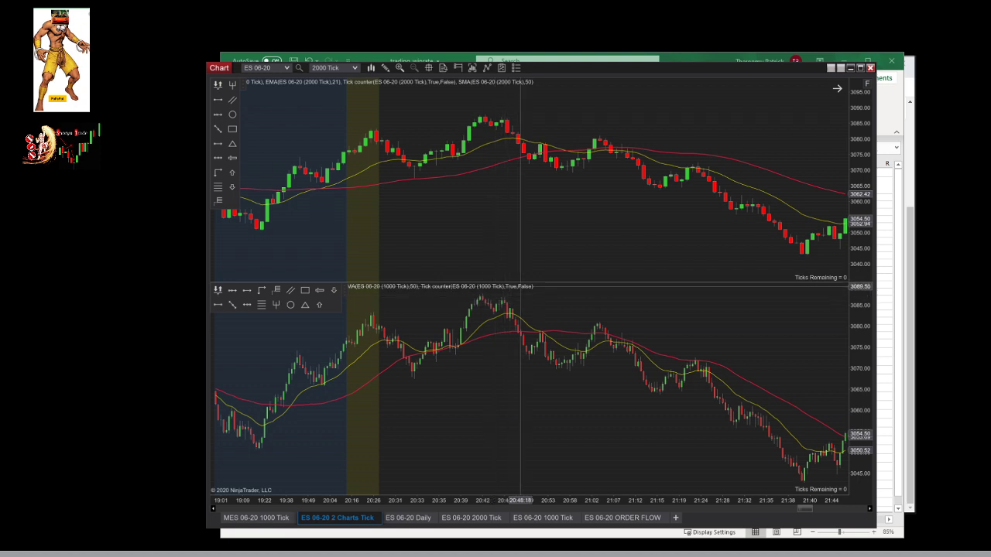
drag(522, 282, 522, 298)
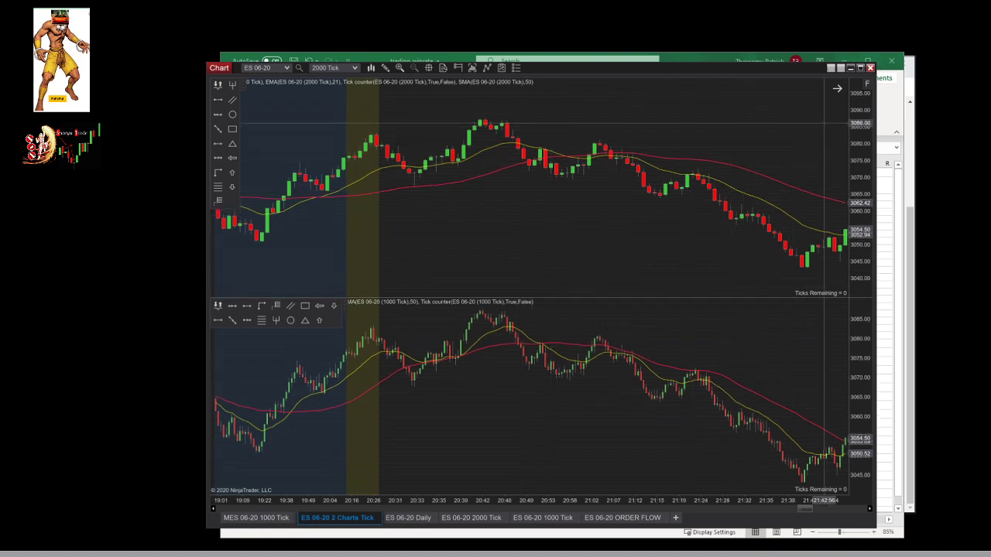
Switch to the trading_winrate workbook in Excel and review the gain and stop loss point parameters on the Trading ES sheet
click(888, 231)
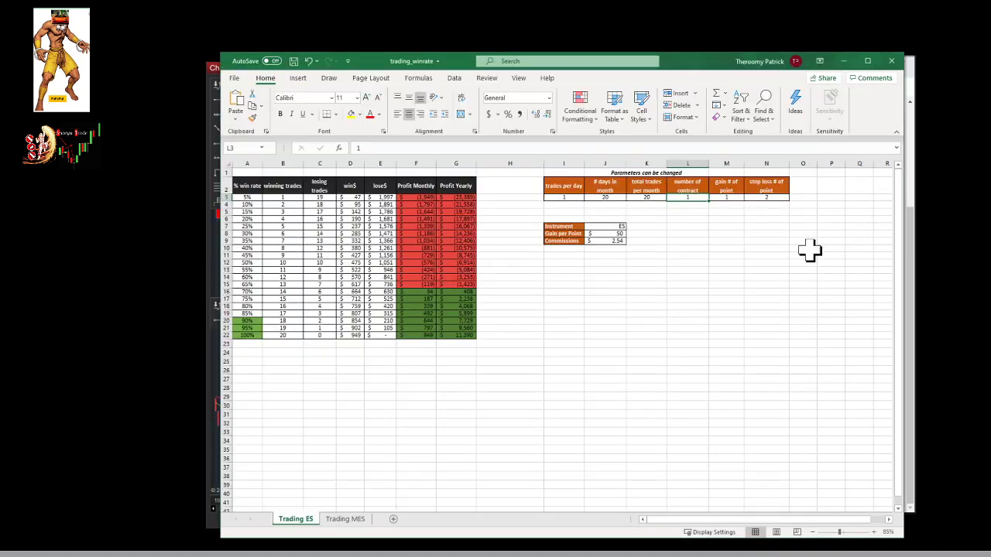
click(605, 301)
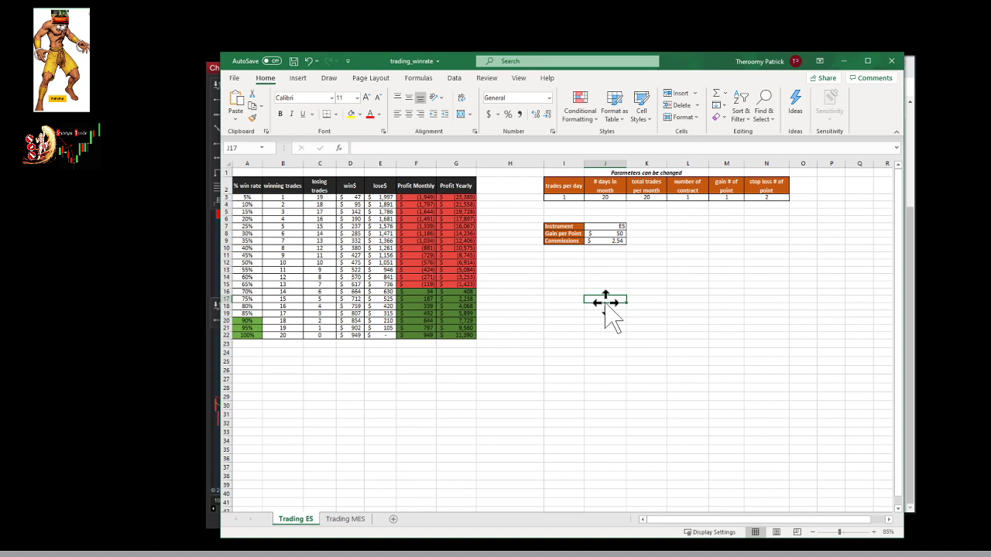
click(757, 196)
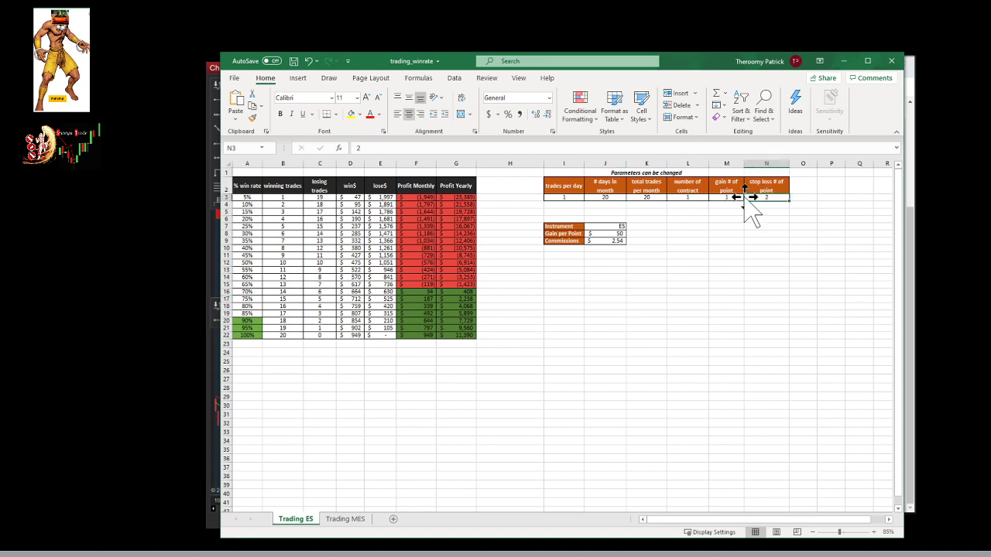
click(718, 188)
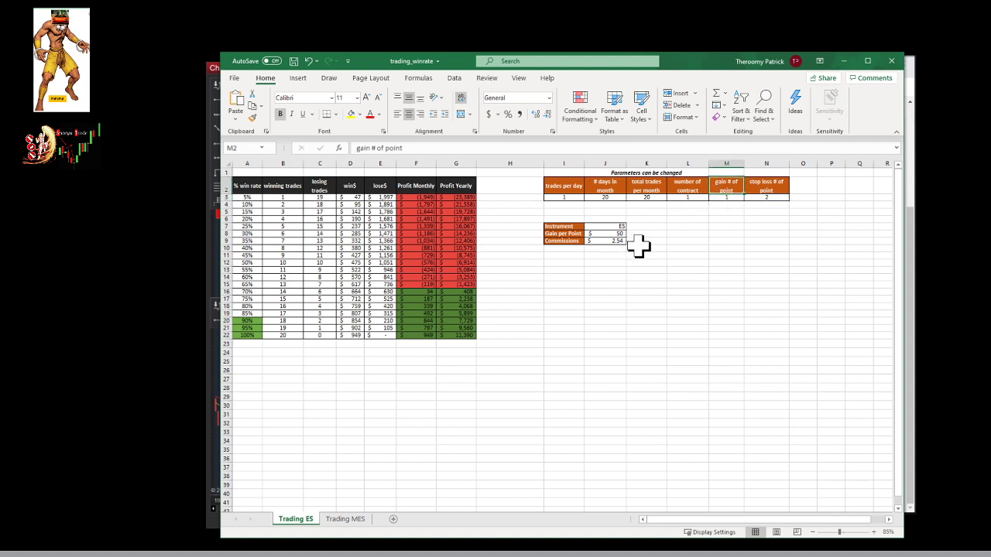
Switch back to the NinjaTrader ES 06-20 chart, expand the 2000 tick panel over the 1000 tick one, and browse its price history
click(215, 71)
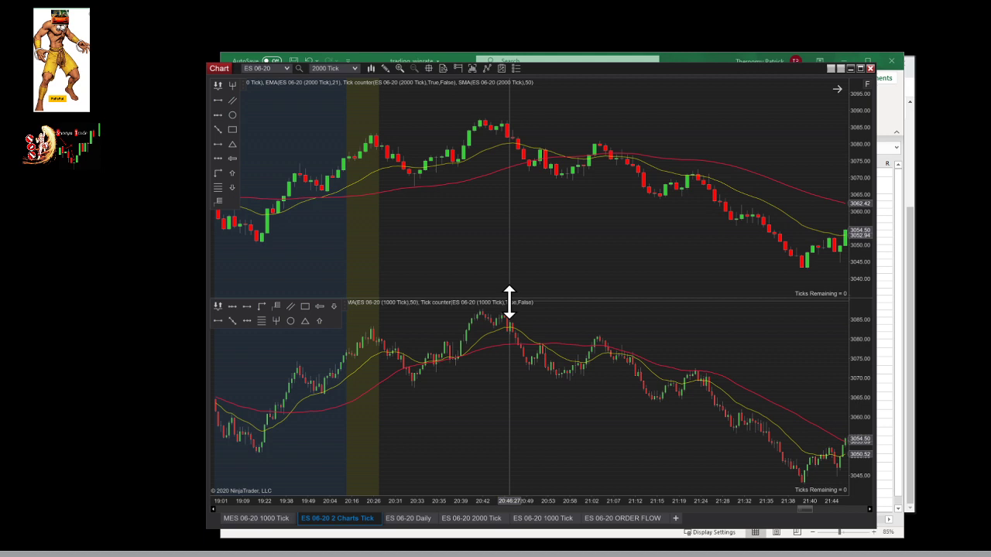
drag(509, 302, 530, 500)
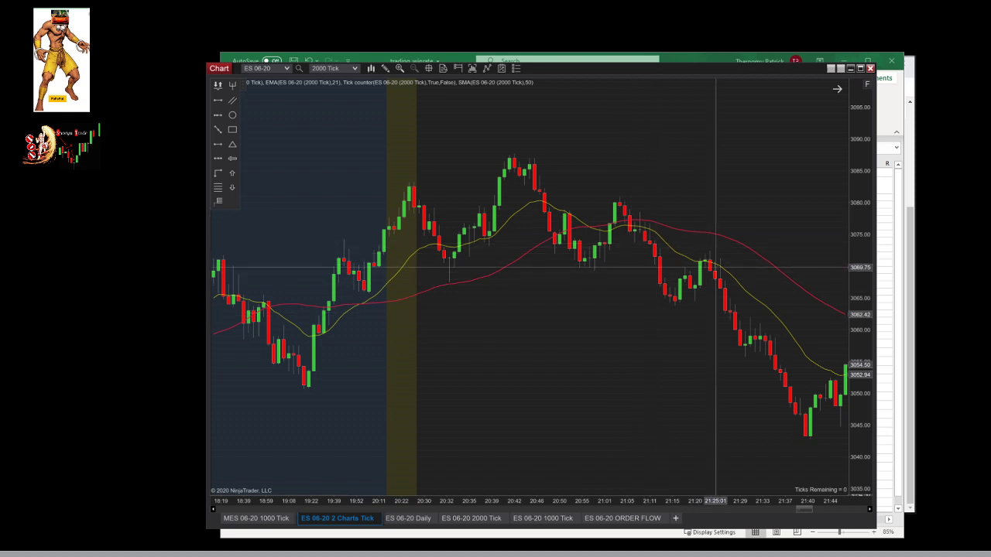
drag(662, 426, 421, 431)
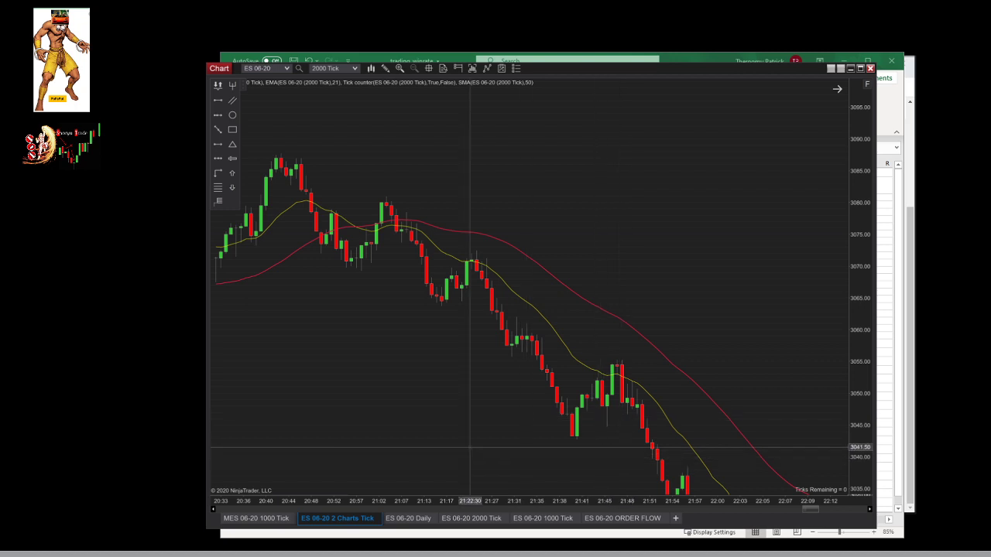
scroll(674, 421, up, 15)
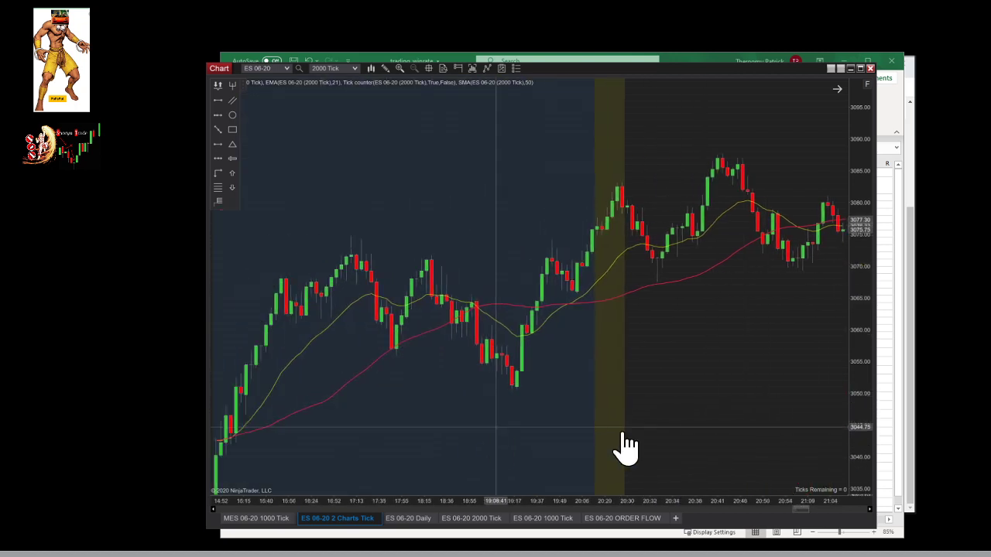
Return the 2000 tick chart to automatic price scaling, then compress its price scale with the decline up to about 22:01 in view
click(868, 85)
drag(682, 387, 422, 376)
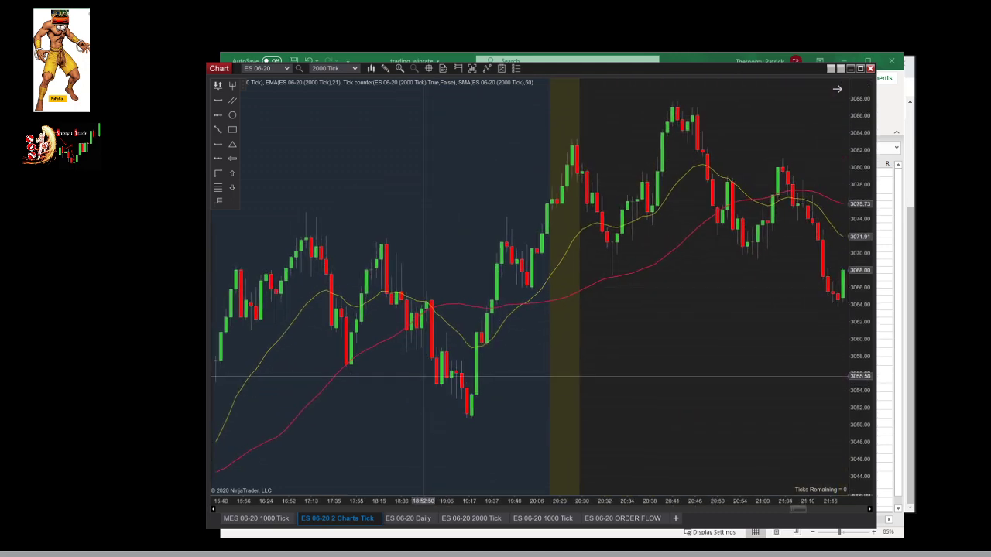
drag(761, 408, 465, 405)
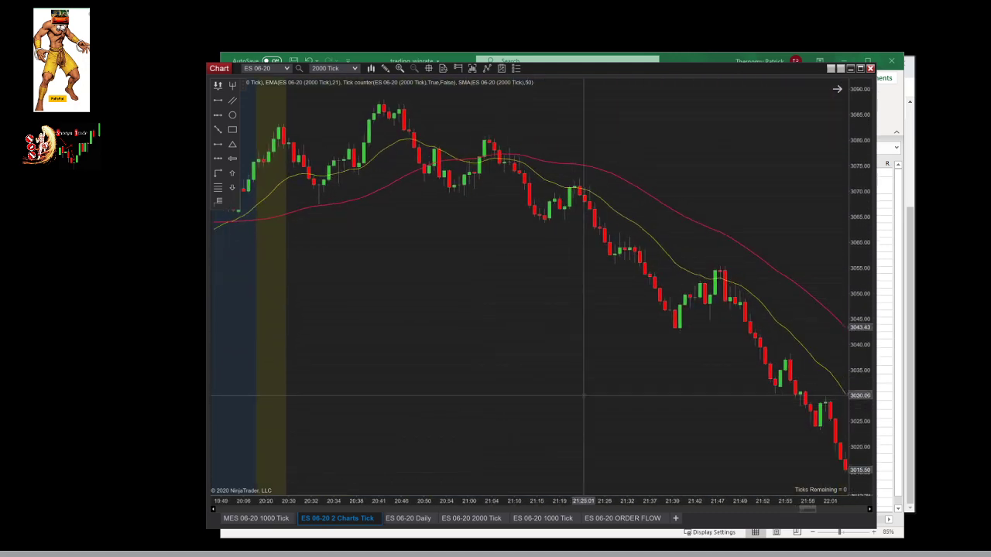
drag(869, 166, 866, 255)
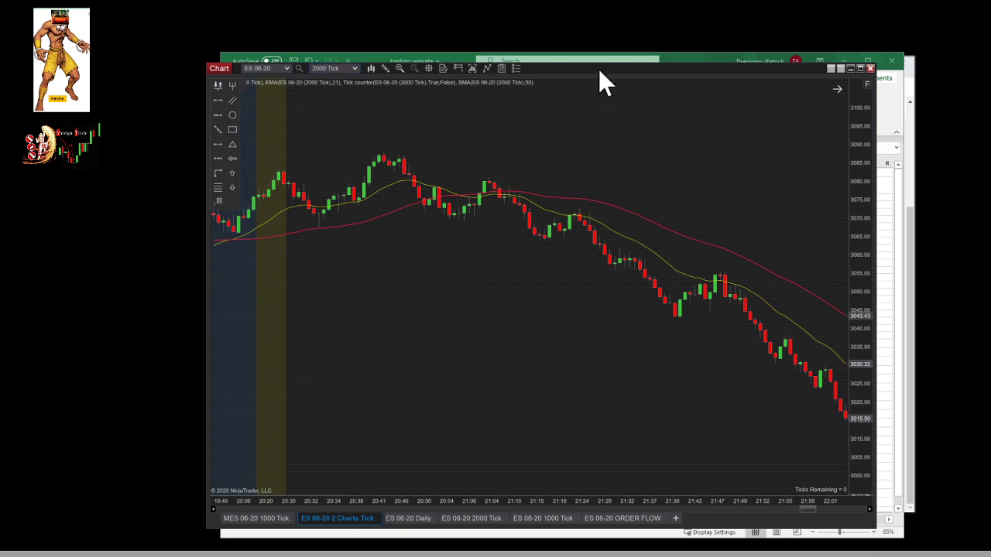
Move the chart window slightly upward and widen it to match the workbook window behind it
drag(598, 65, 599, 60)
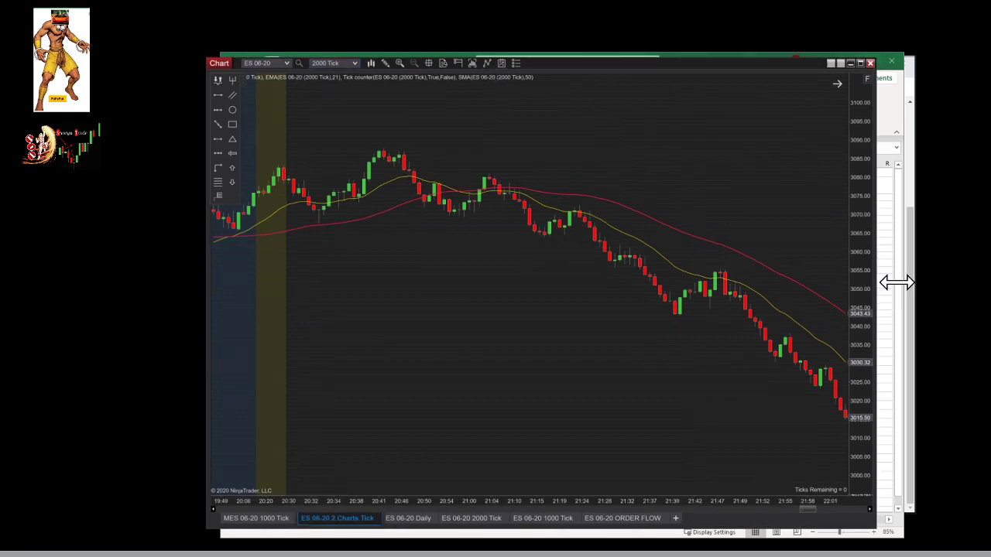
drag(896, 283, 907, 282)
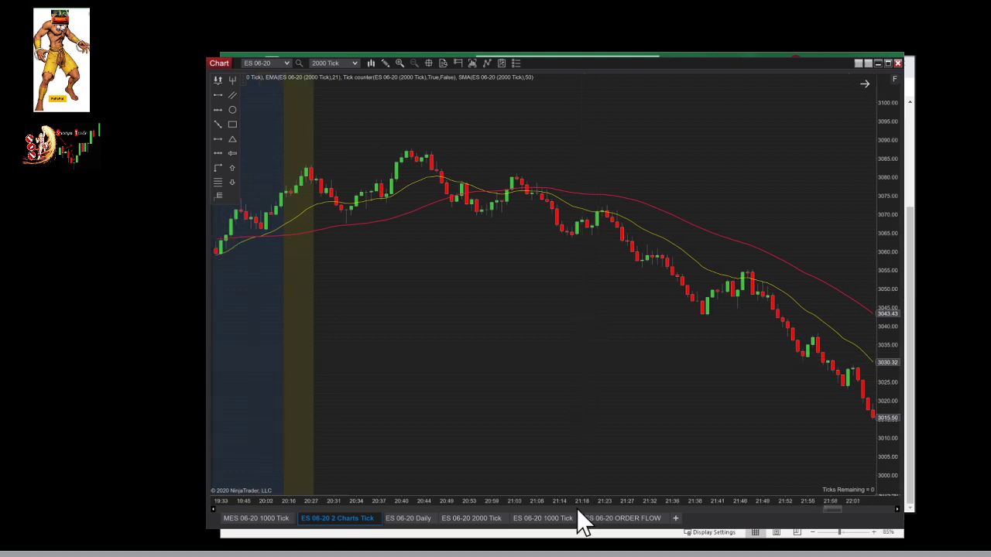
Compress the 2000 tick chart's price and time scales, framing the session from about 17:40 to 21:51
drag(489, 502, 508, 503)
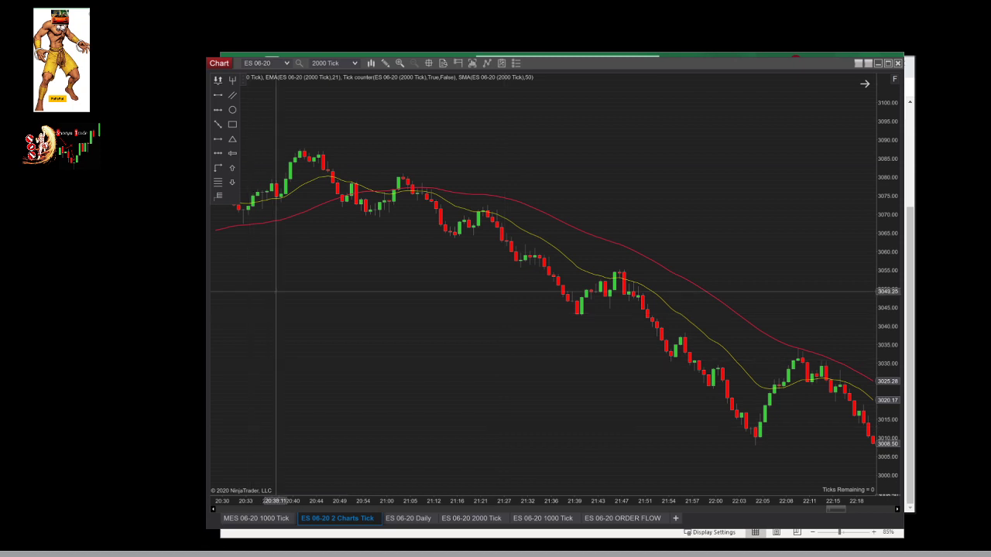
drag(354, 303, 595, 333)
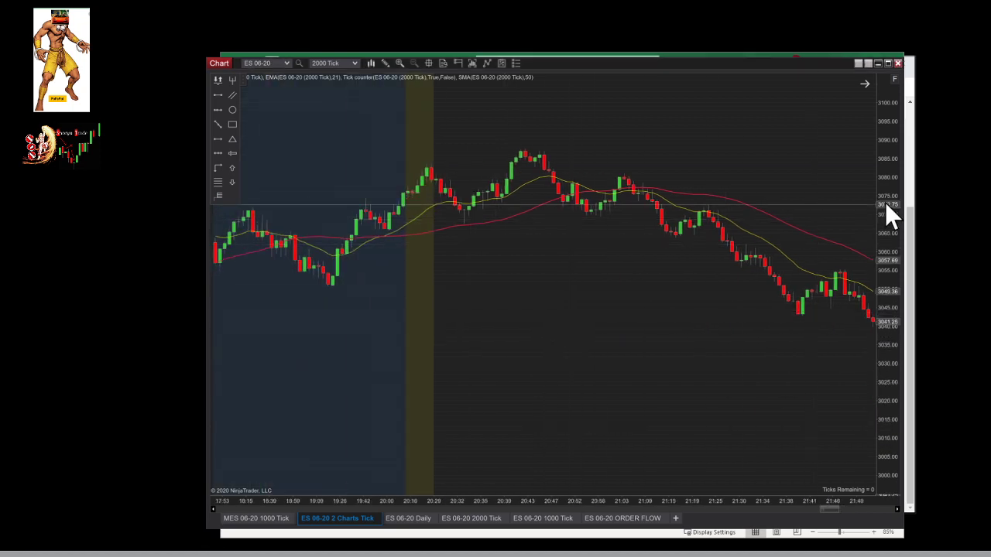
drag(896, 210, 896, 231)
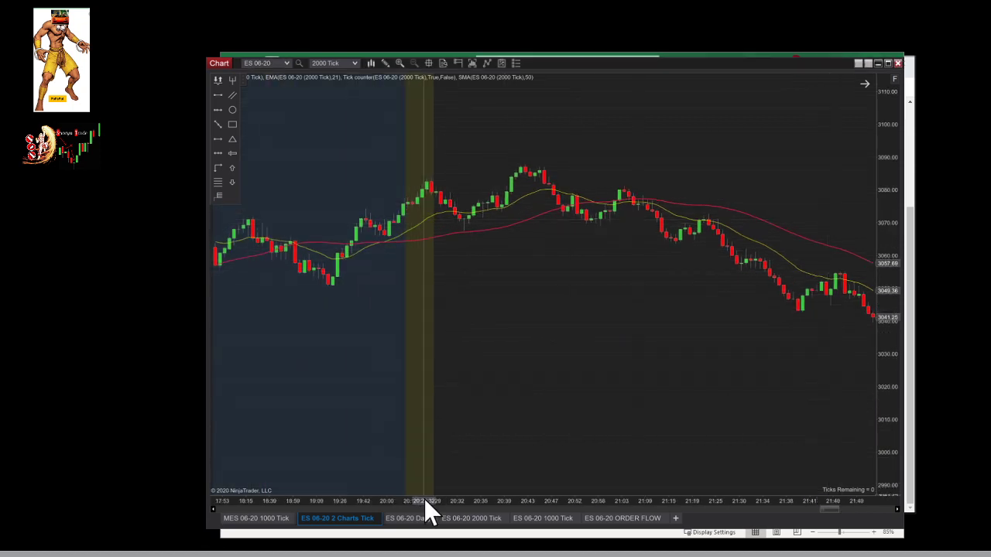
mouse_move(424, 501)
mouse_down()
mouse_move(443, 501)
mouse_move(378, 503)
mouse_move(425, 500)
mouse_up()
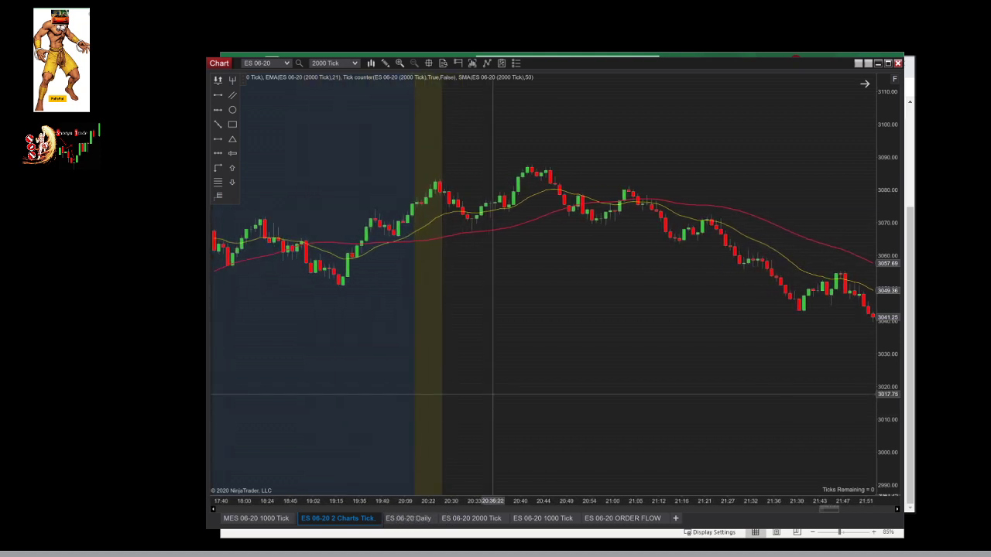